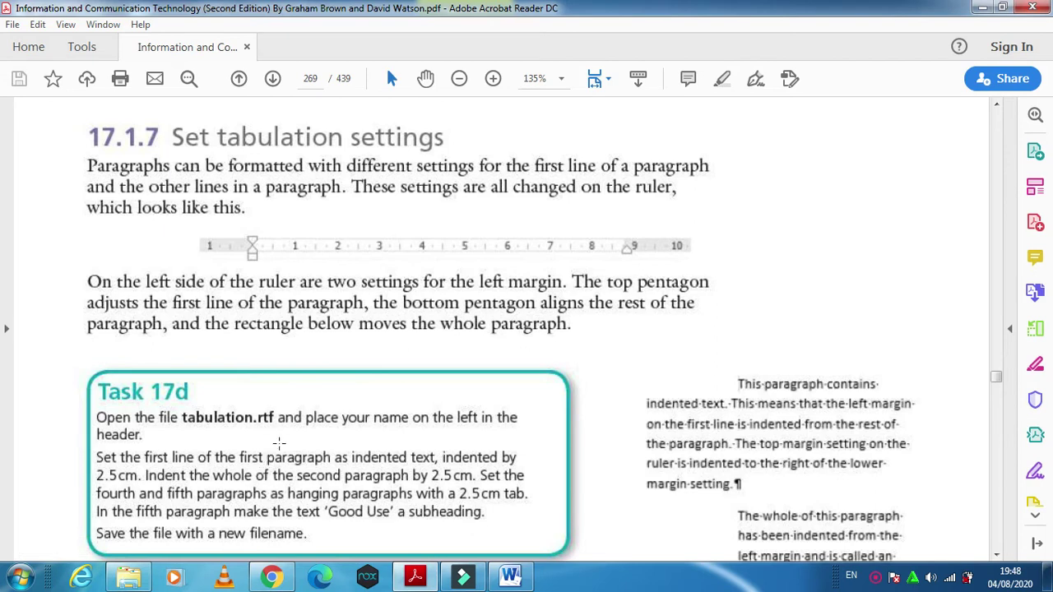
# Step: After reading Task 17d, open tabulation.rtf from the Chapter17 folder in Word
pyautogui.scroll(-1, 306, 463)
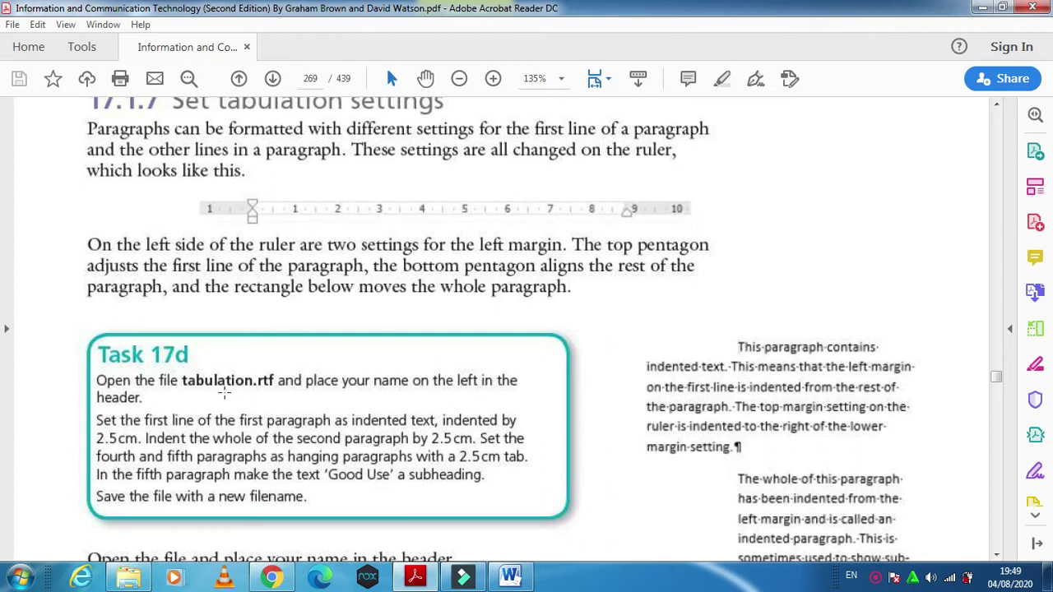
pyautogui.click(128, 577)
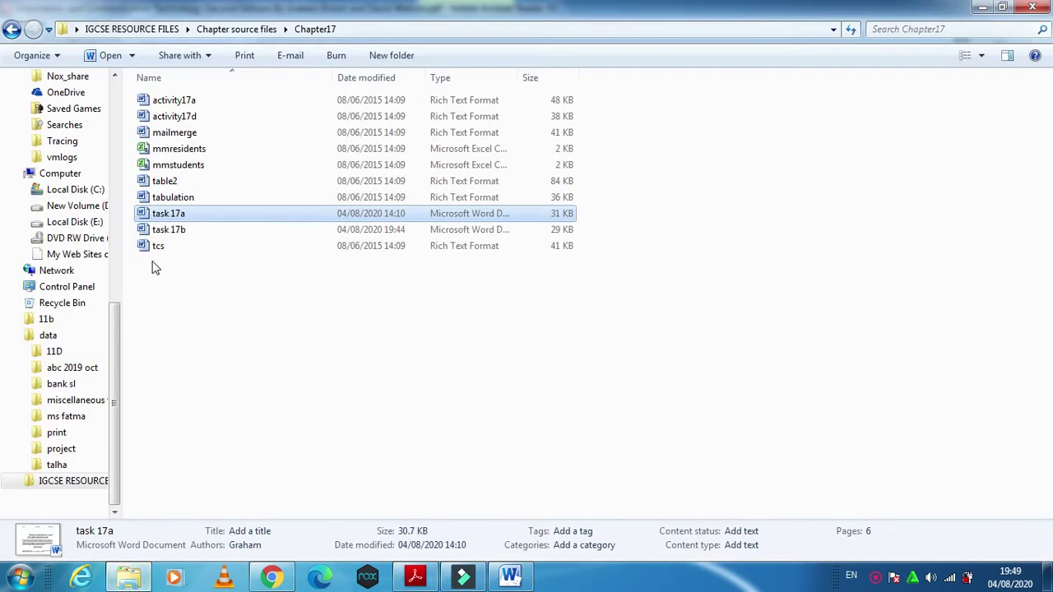
pyautogui.doubleClick(188, 199)
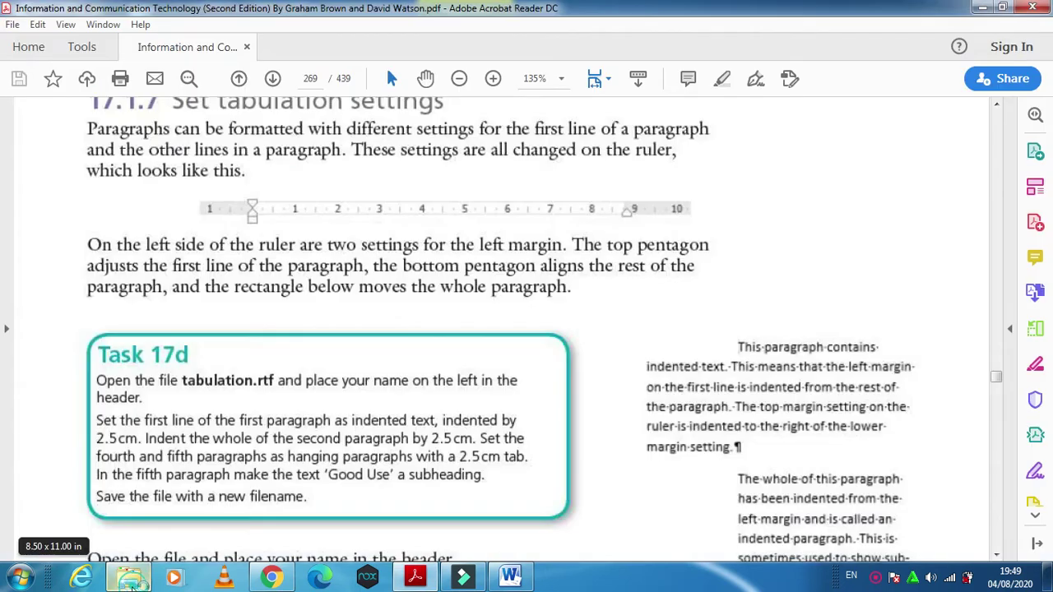
pyautogui.click(128, 577)
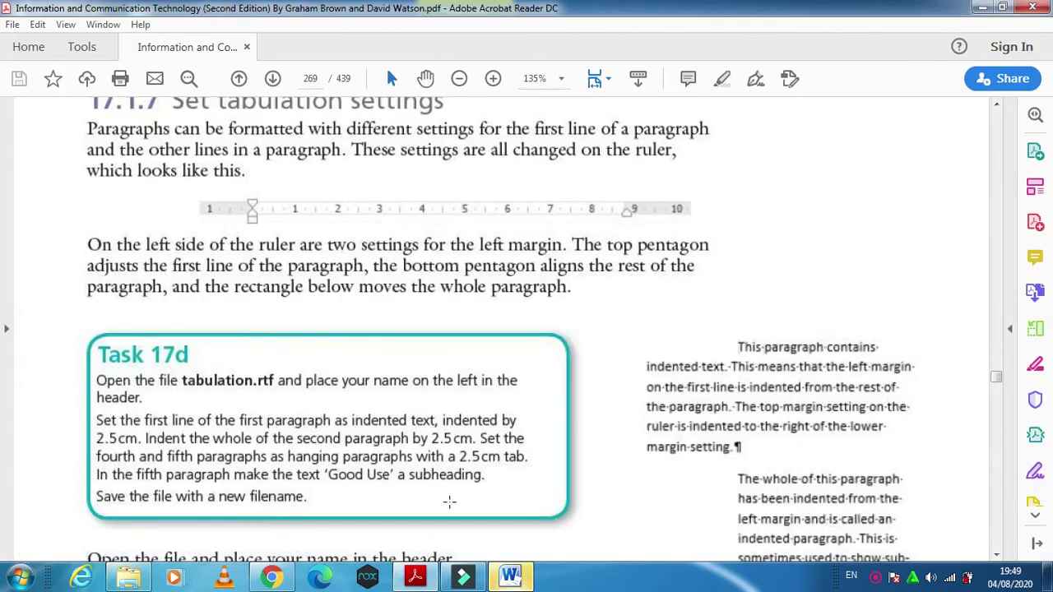
# Step: Reread the Task 17d instructions, then bring the tabulation document back to the front
pyautogui.moveTo(511, 576)
pyautogui.click(560, 493)
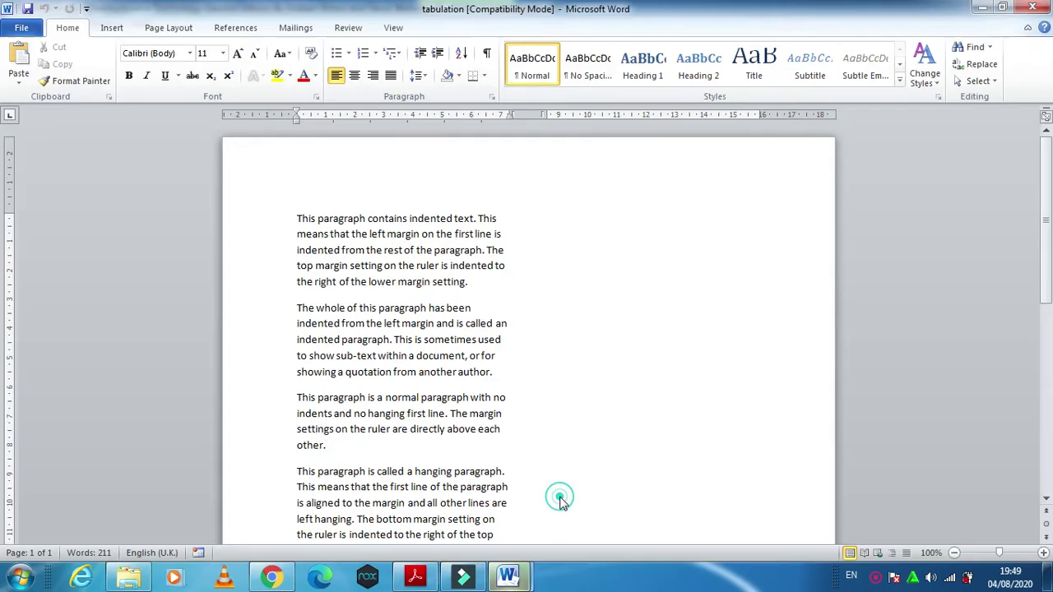
pyautogui.click(414, 579)
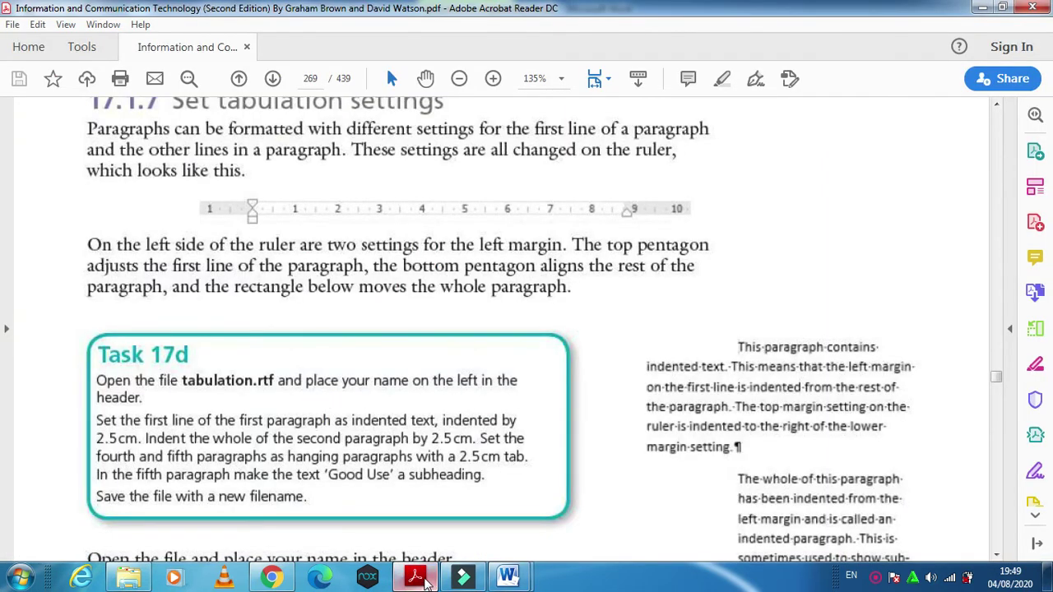
pyautogui.hotkey('alt', 'Tab')
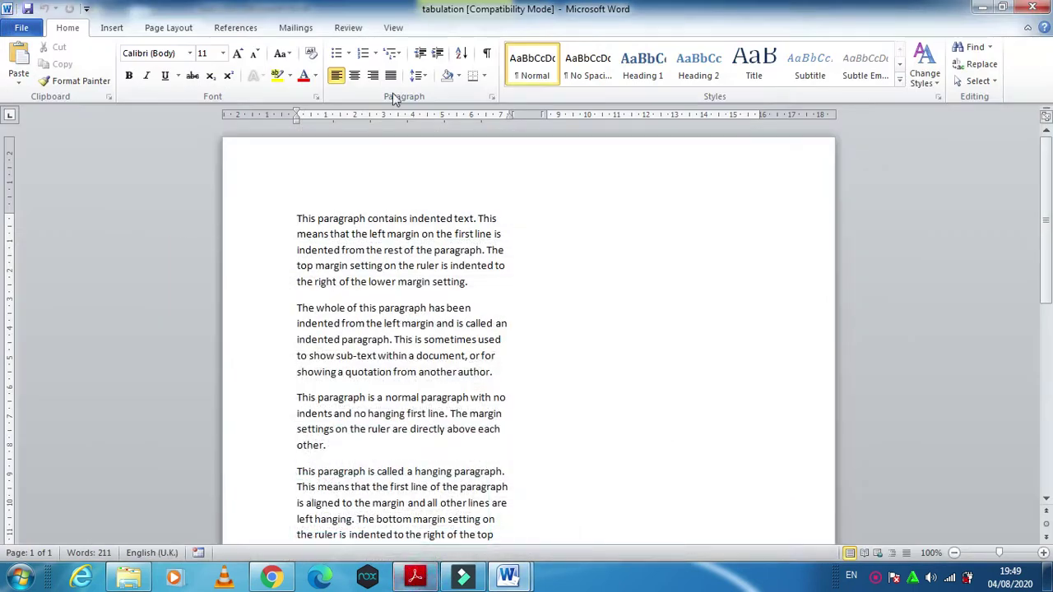
# Step: Add a blank header with the author's name at the left, then recheck the task
pyautogui.click(112, 27)
pyautogui.click(541, 62)
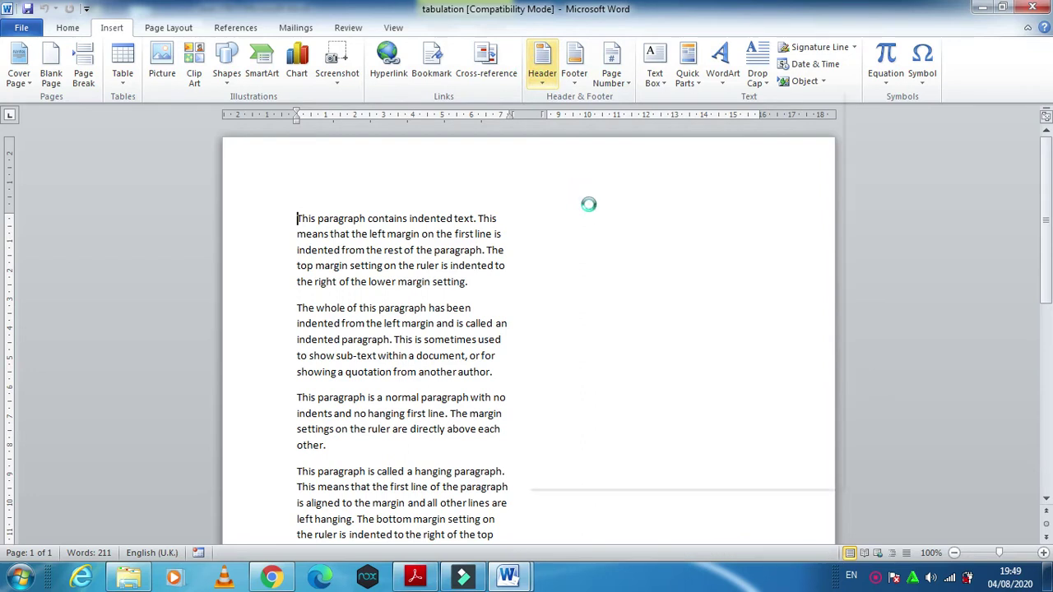
pyautogui.click(584, 153)
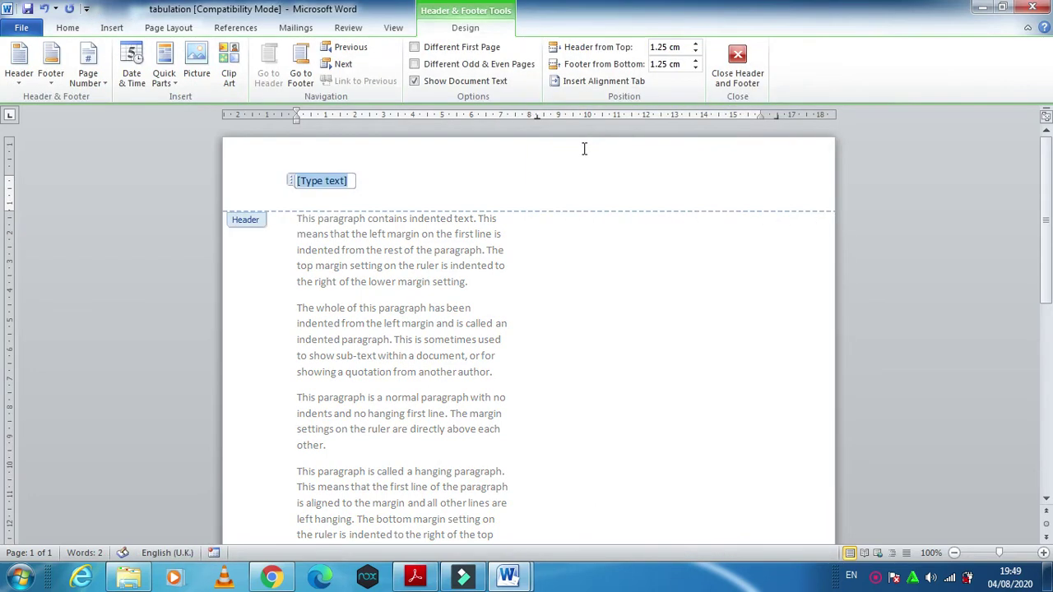
pyautogui.write('Fahim')
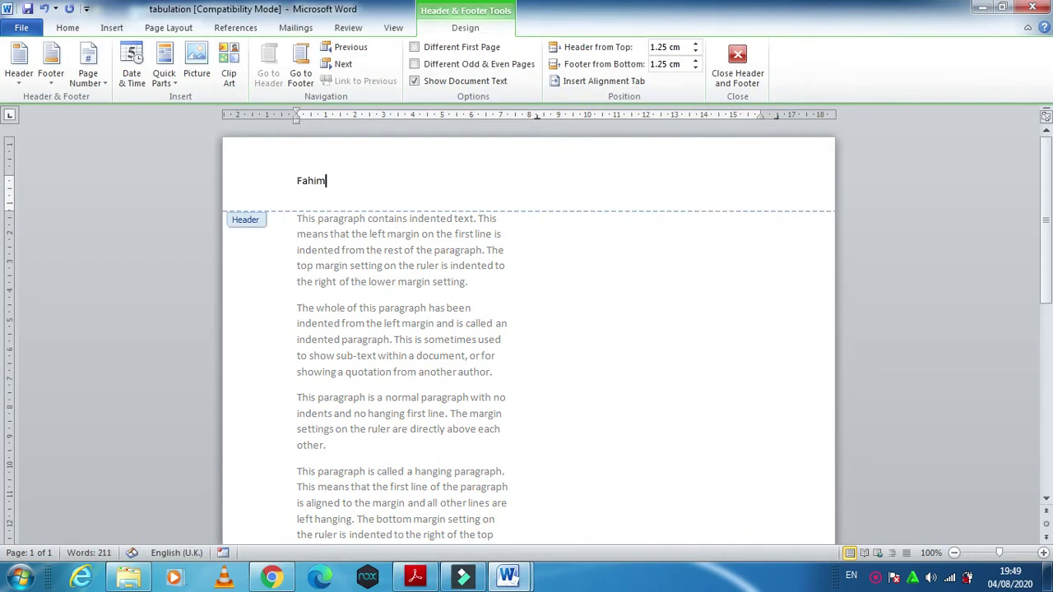
pyautogui.click(737, 66)
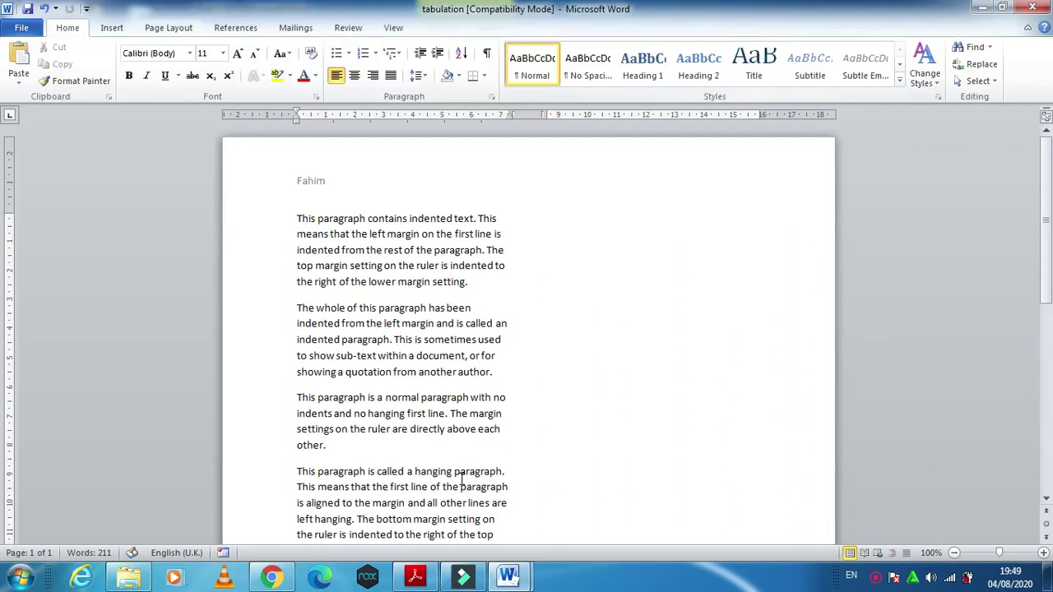
pyautogui.click(414, 578)
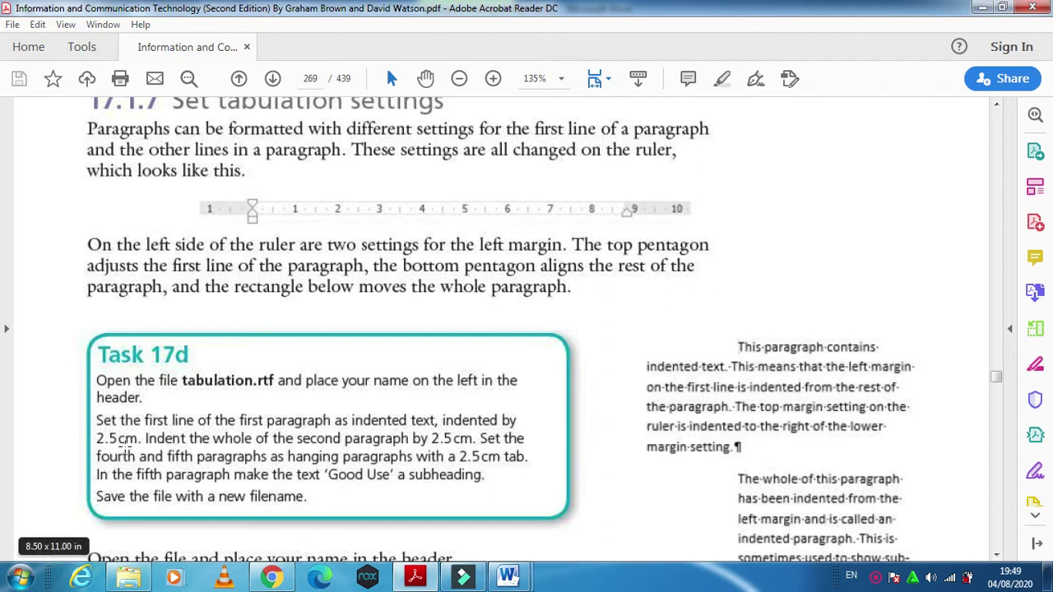
pyautogui.click(403, 583)
# Step: Select the first paragraph and bring up its Paragraph settings, checking the required indent
pyautogui.moveTo(296, 219); pyautogui.dragTo(473, 288)
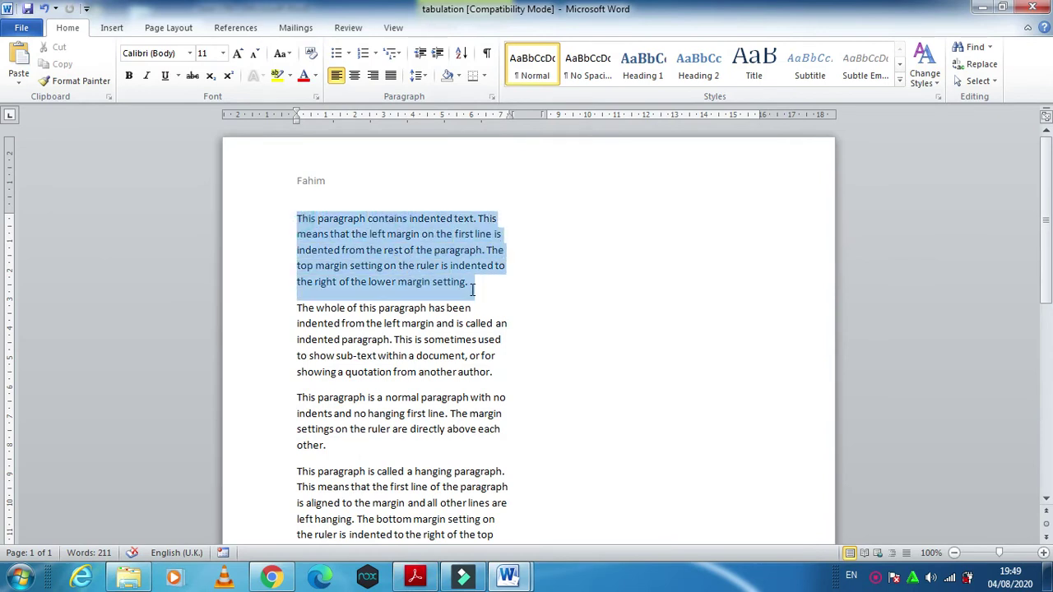
pyautogui.rightClick(426, 265)
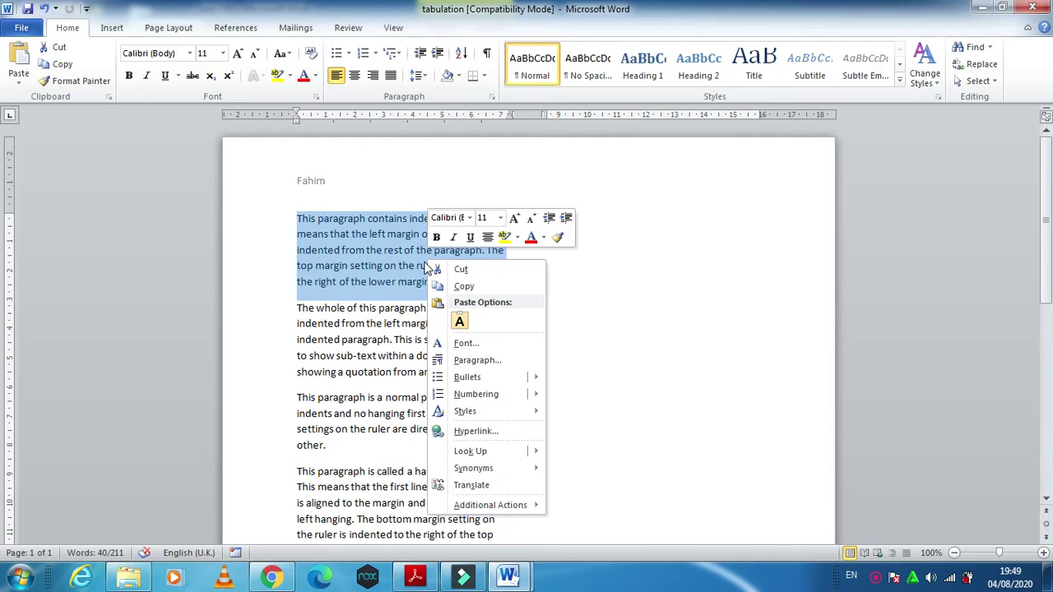
pyautogui.click(480, 359)
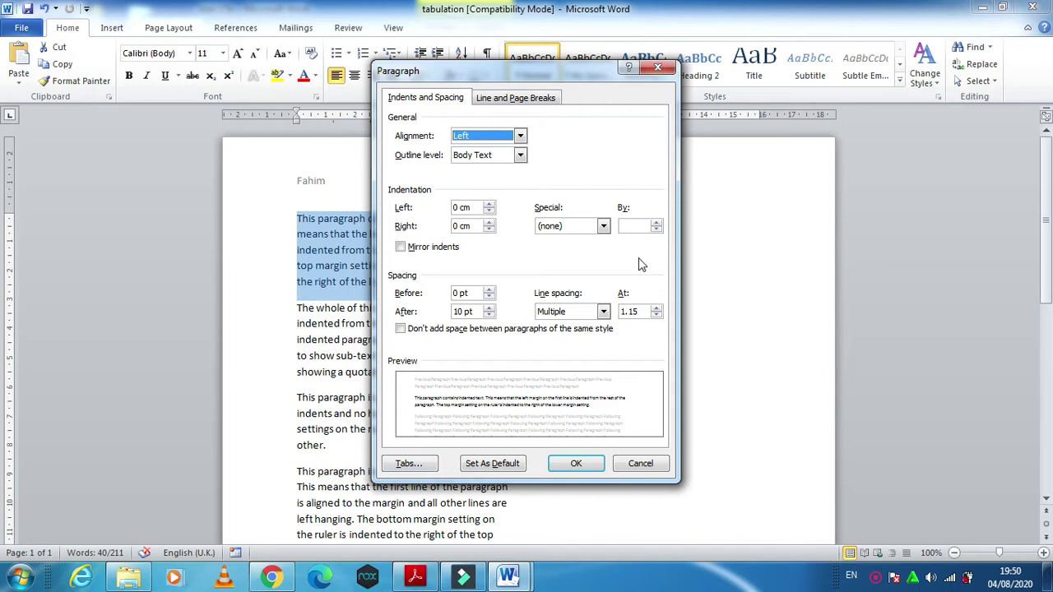
pyautogui.click(414, 575)
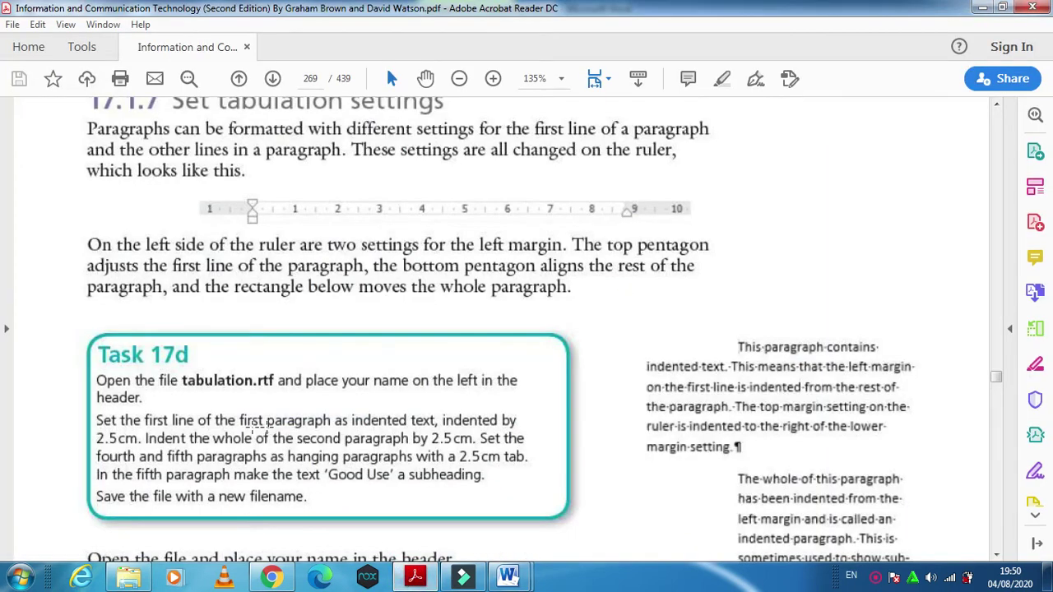
pyautogui.click(415, 576)
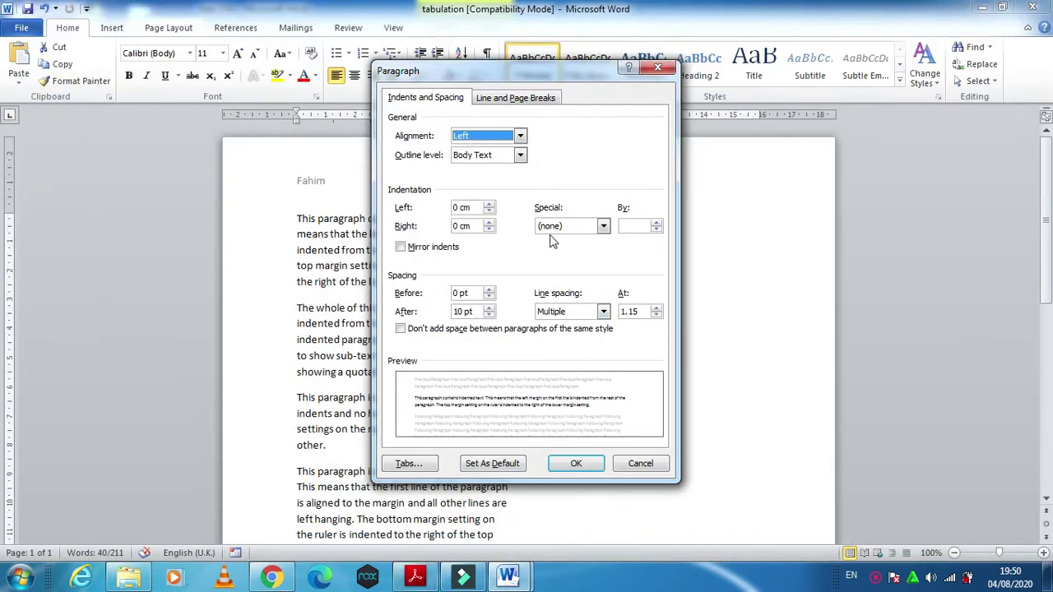
# Step: Give the first paragraph a 2.5 cm first-line indent
pyautogui.click(605, 227)
pyautogui.click(567, 247)
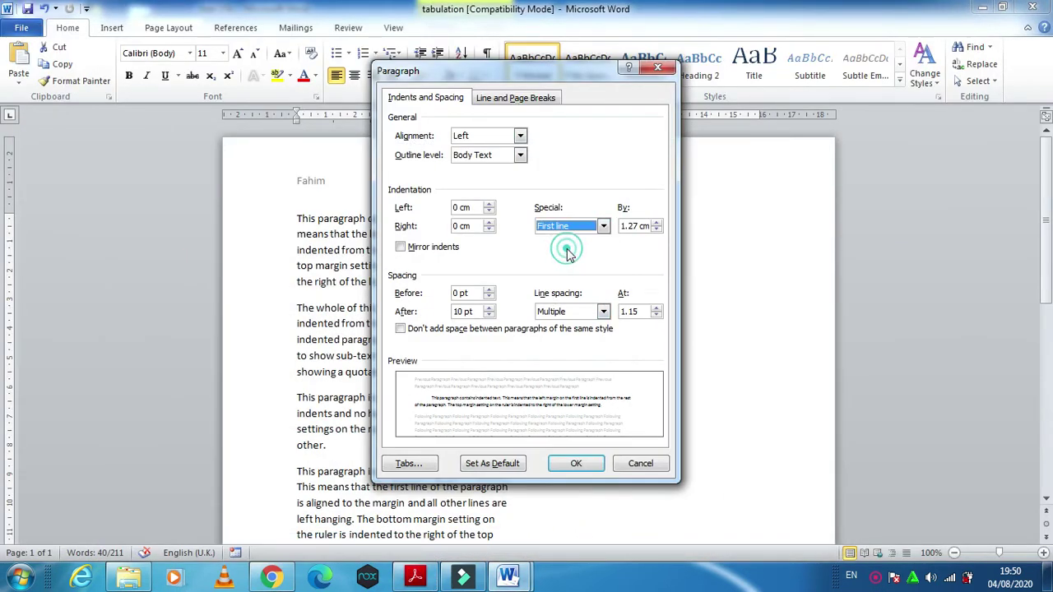
pyautogui.click(416, 577)
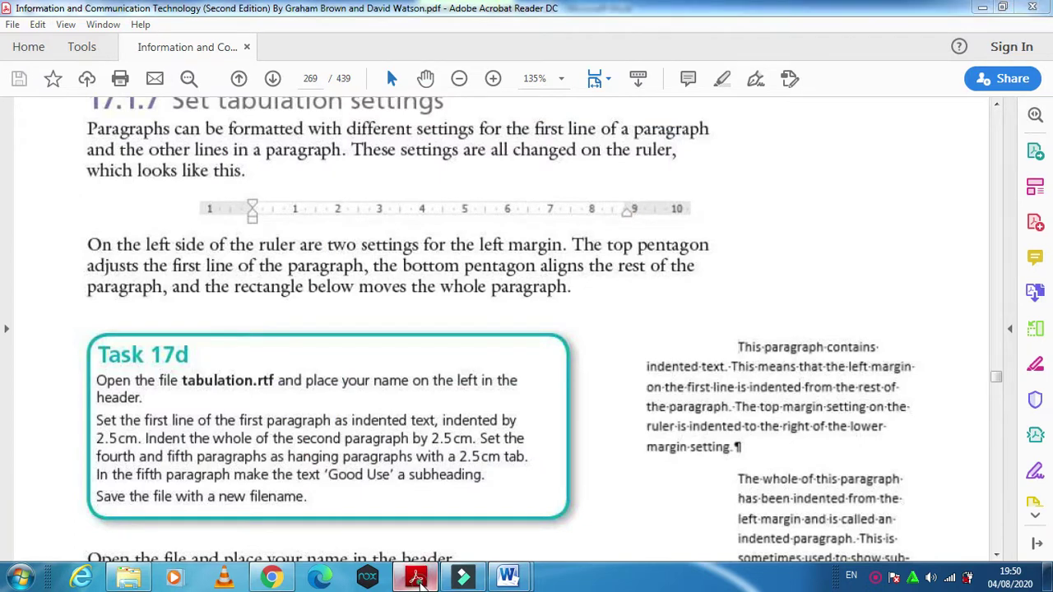
pyautogui.click(417, 579)
pyautogui.doubleClick(639, 227)
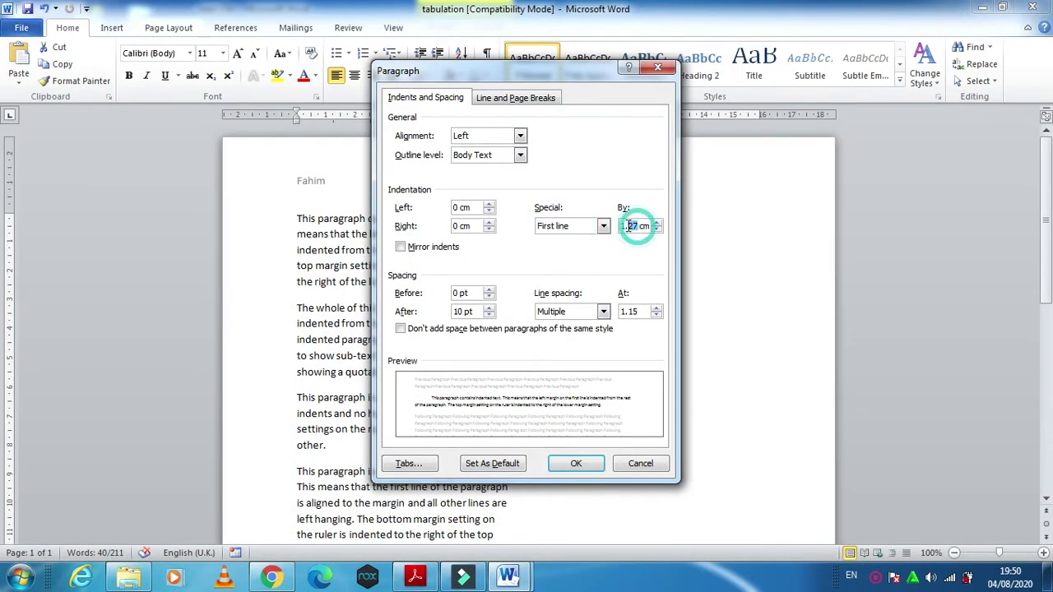
pyautogui.write('2')
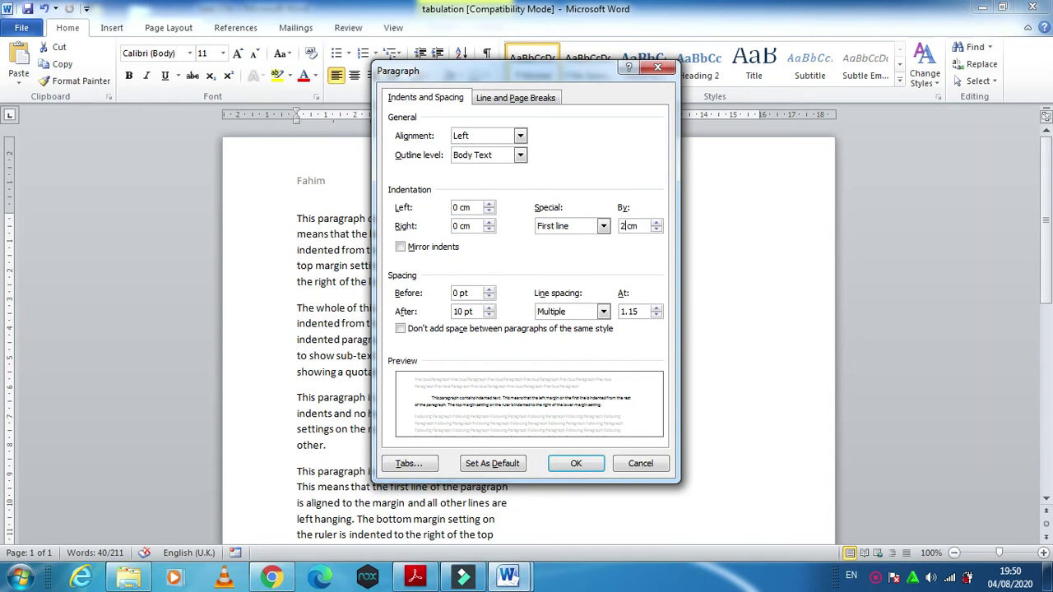
pyautogui.write('.5')
pyautogui.click(586, 466)
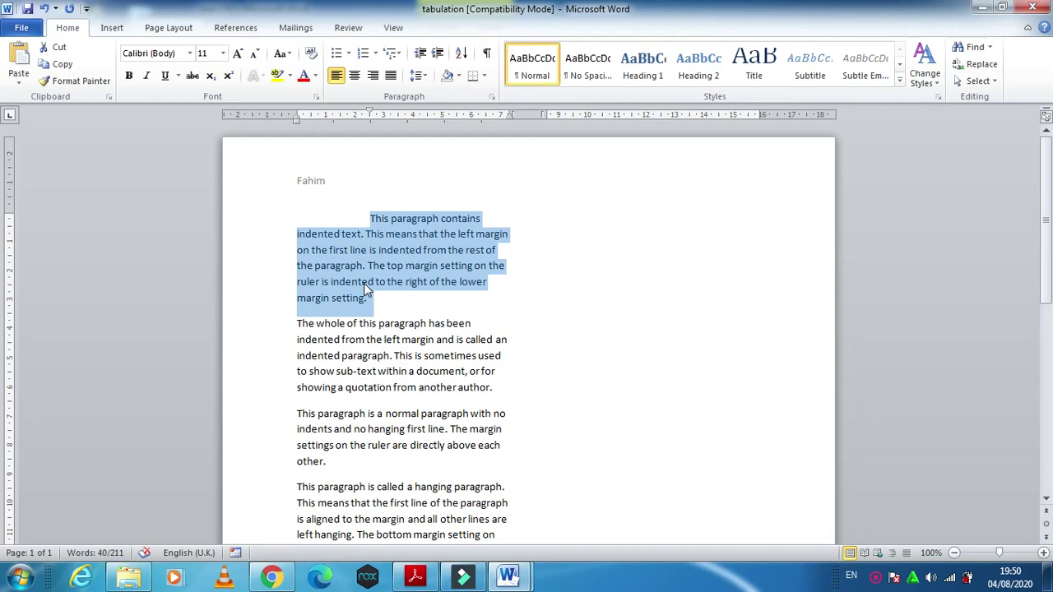
pyautogui.click(415, 576)
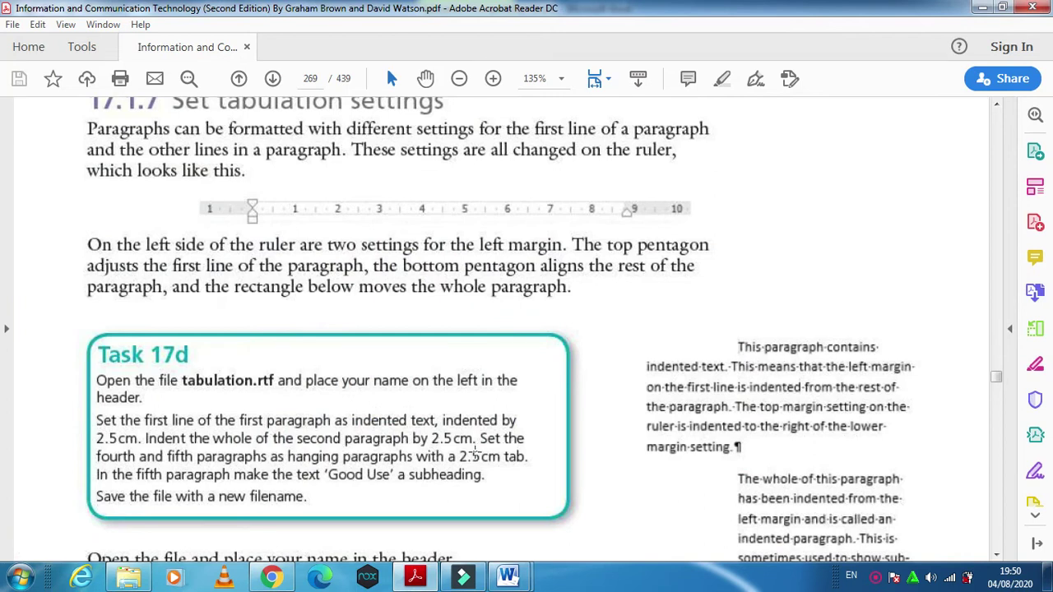
# Step: Set a 2.5 cm left indentation on the whole second paragraph
pyautogui.click(418, 578)
pyautogui.click(341, 355)
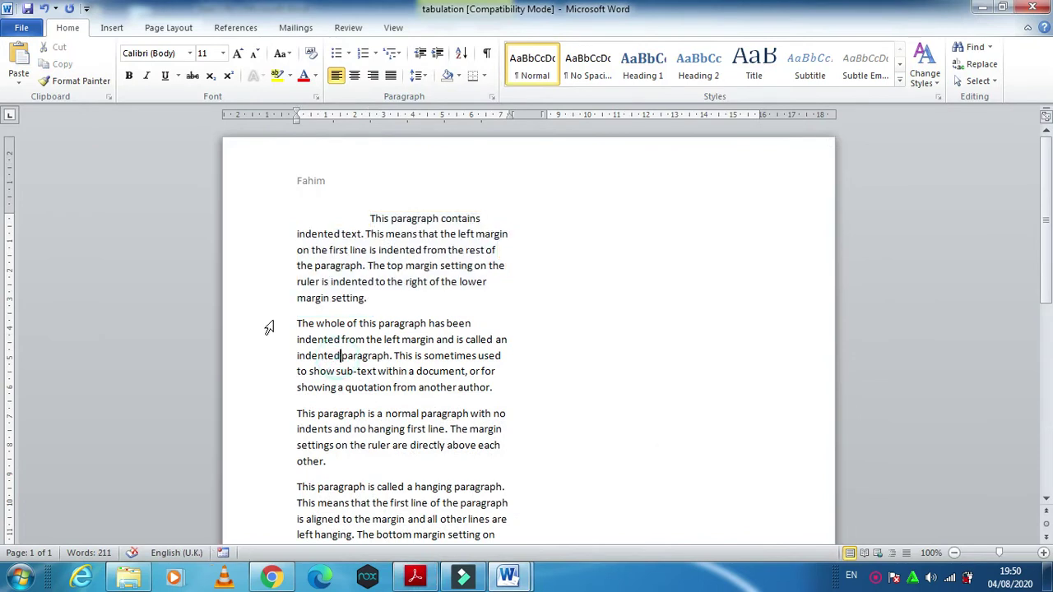
pyautogui.moveTo(297, 323); pyautogui.dragTo(492, 386)
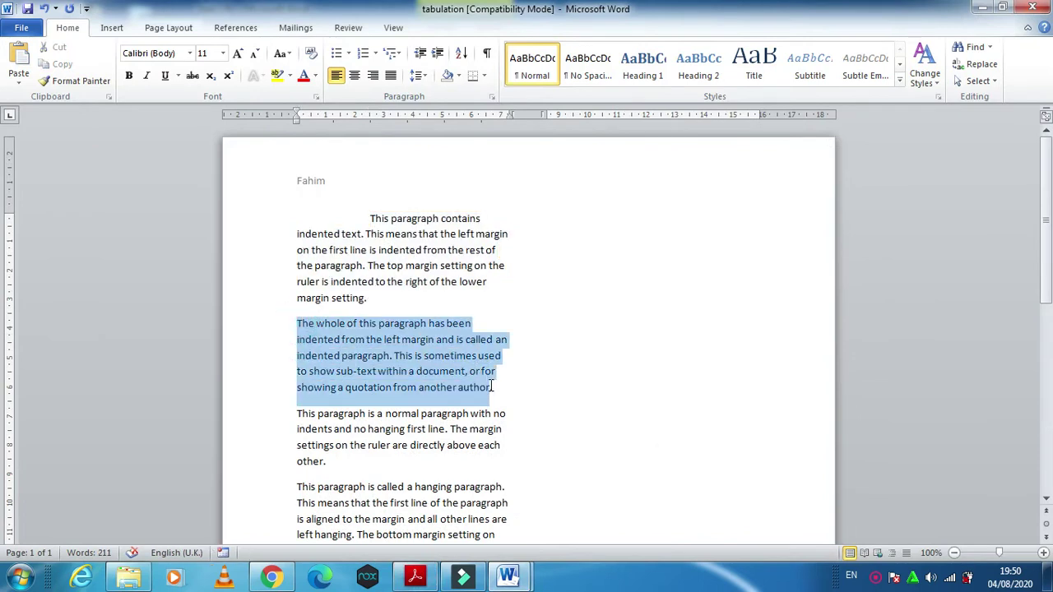
pyautogui.rightClick(427, 356)
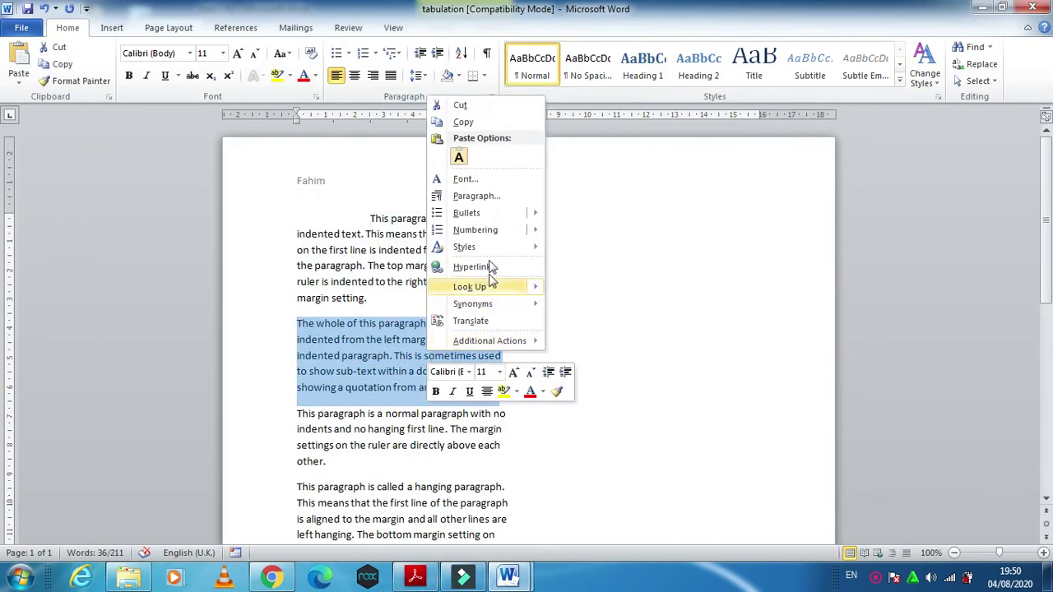
pyautogui.click(480, 196)
pyautogui.click(604, 226)
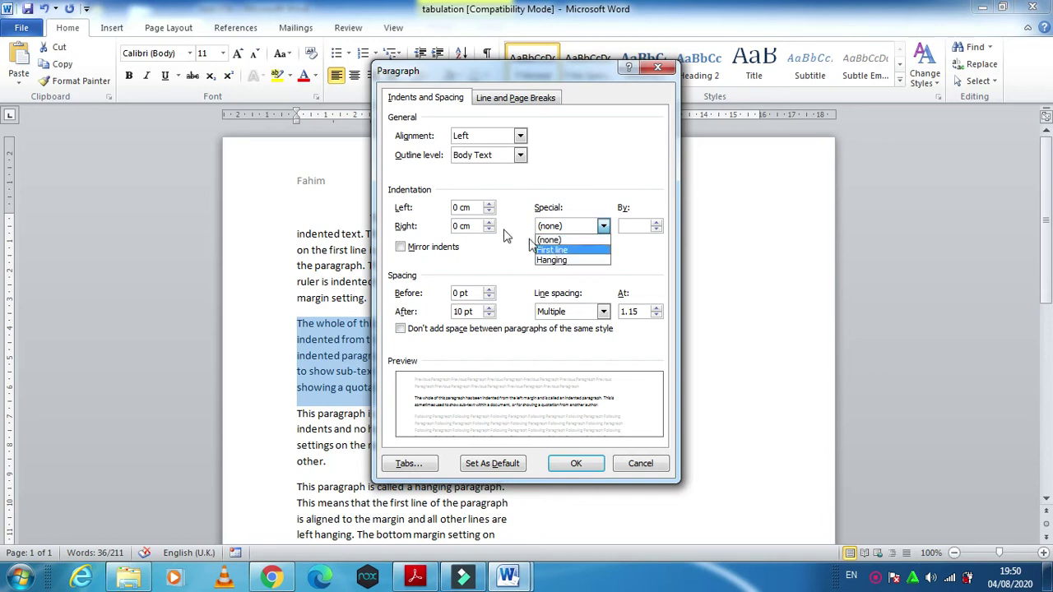
pyautogui.click(461, 207)
pyautogui.press('BackSpace')
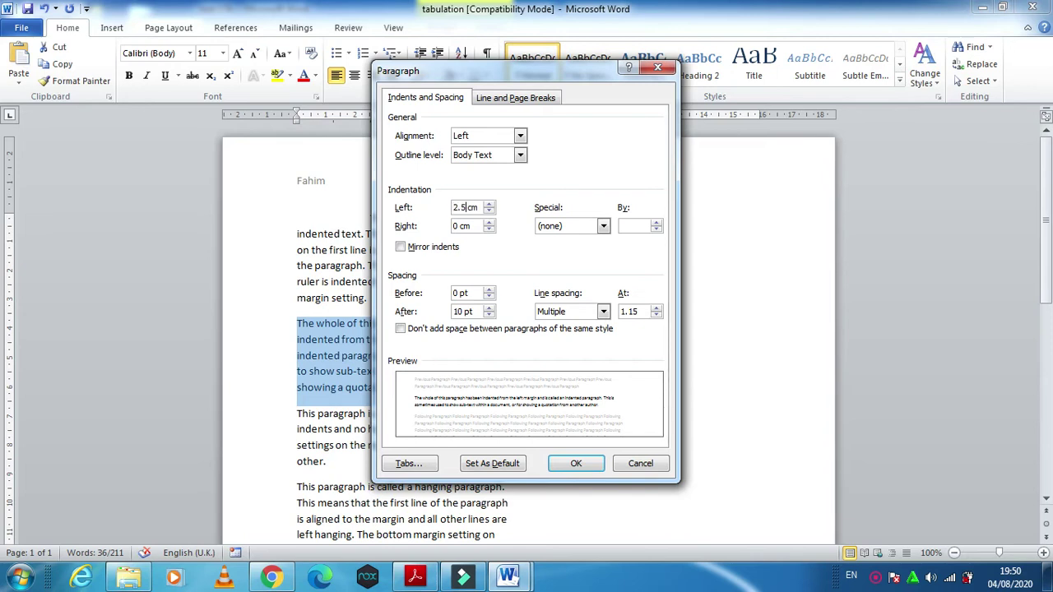
pyautogui.write('2.5')
pyautogui.click(576, 463)
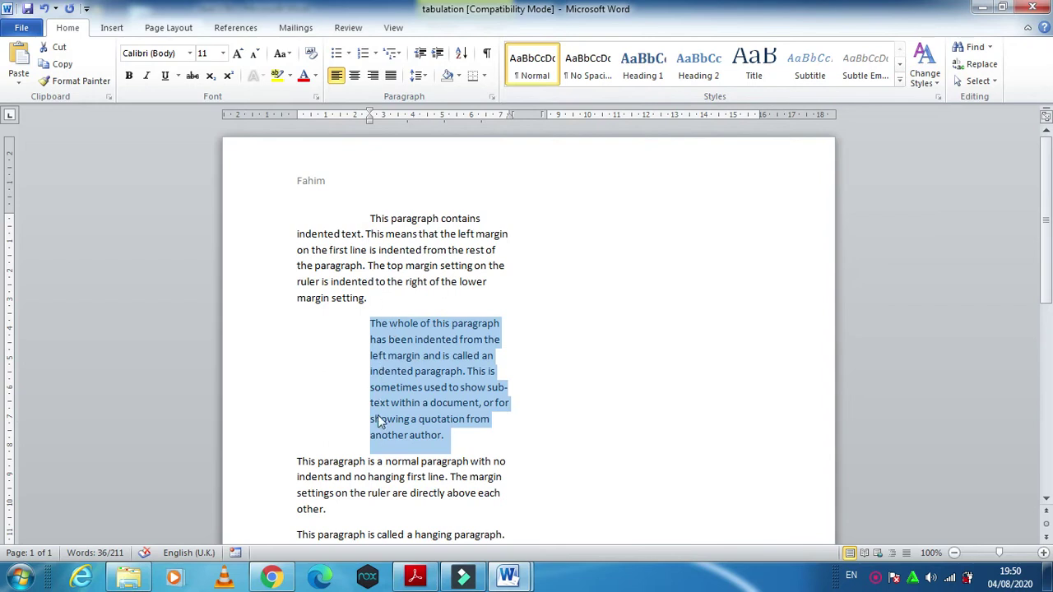
pyautogui.click(396, 580)
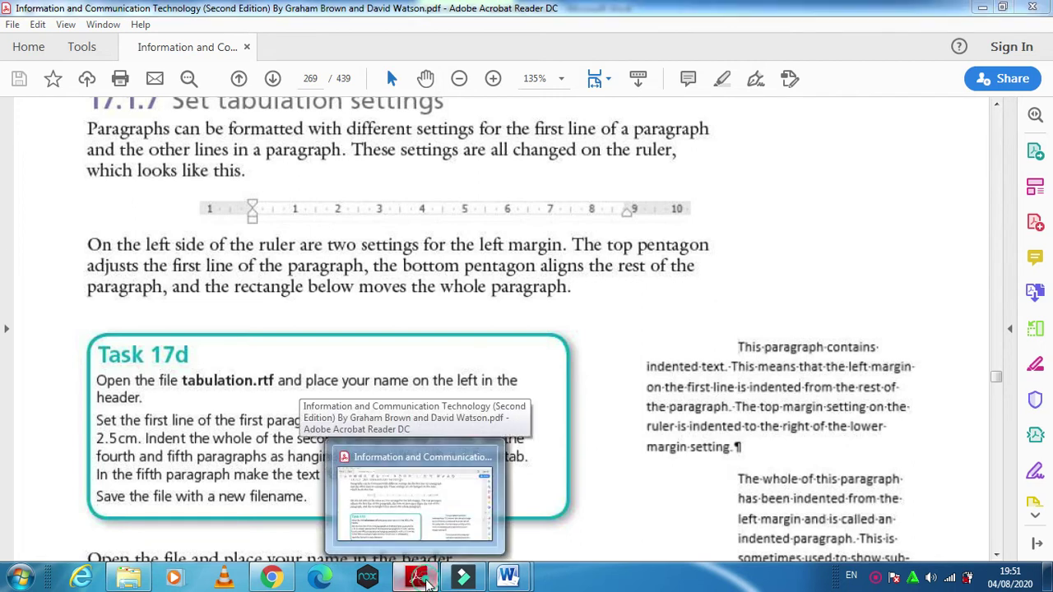
pyautogui.click(507, 576)
# Step: Apply a 2.5 cm hanging indent to the fourth and fifth paragraphs
pyautogui.scroll(-5, 404, 454)
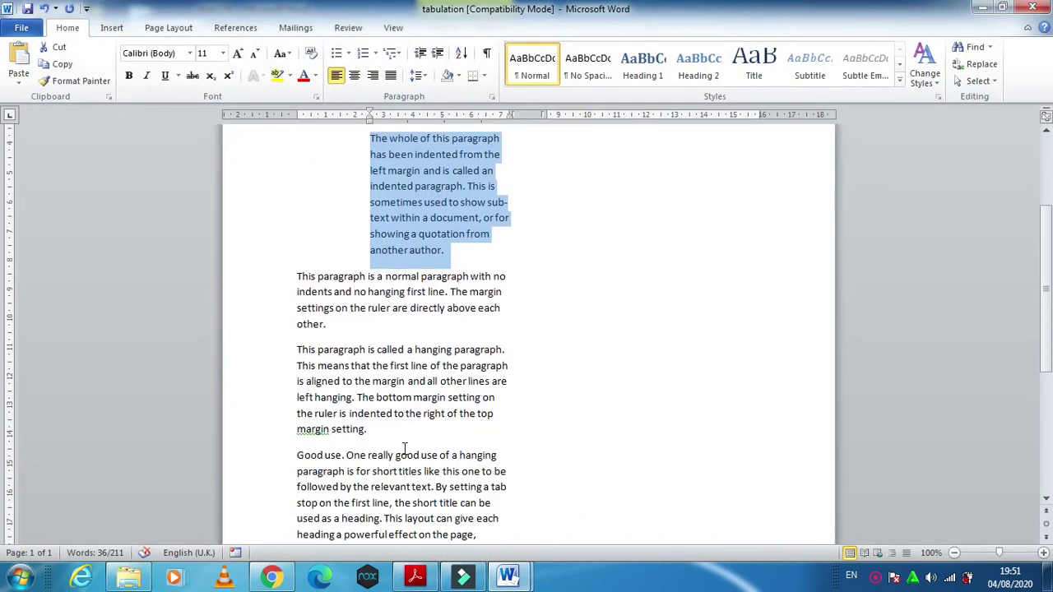
pyautogui.scroll(-2, 351, 374)
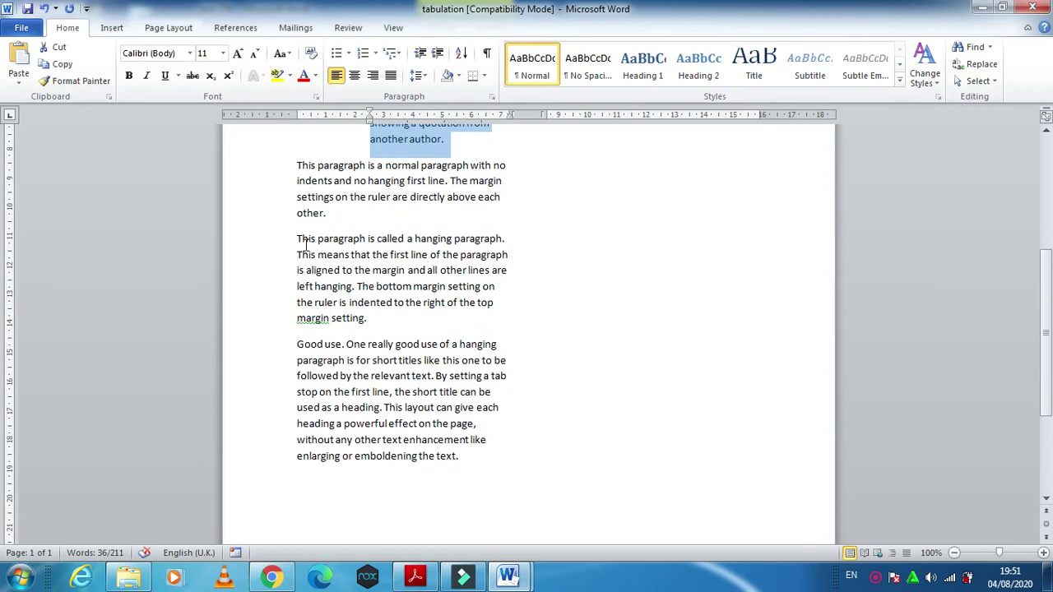
pyautogui.moveTo(298, 238); pyautogui.dragTo(490, 458)
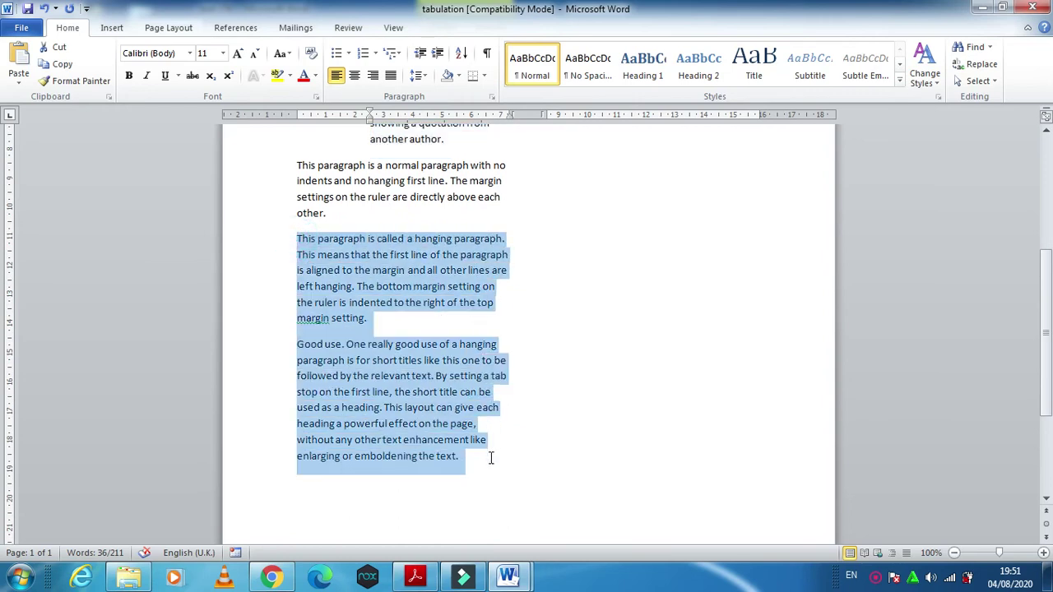
pyautogui.rightClick(359, 303)
pyautogui.click(434, 397)
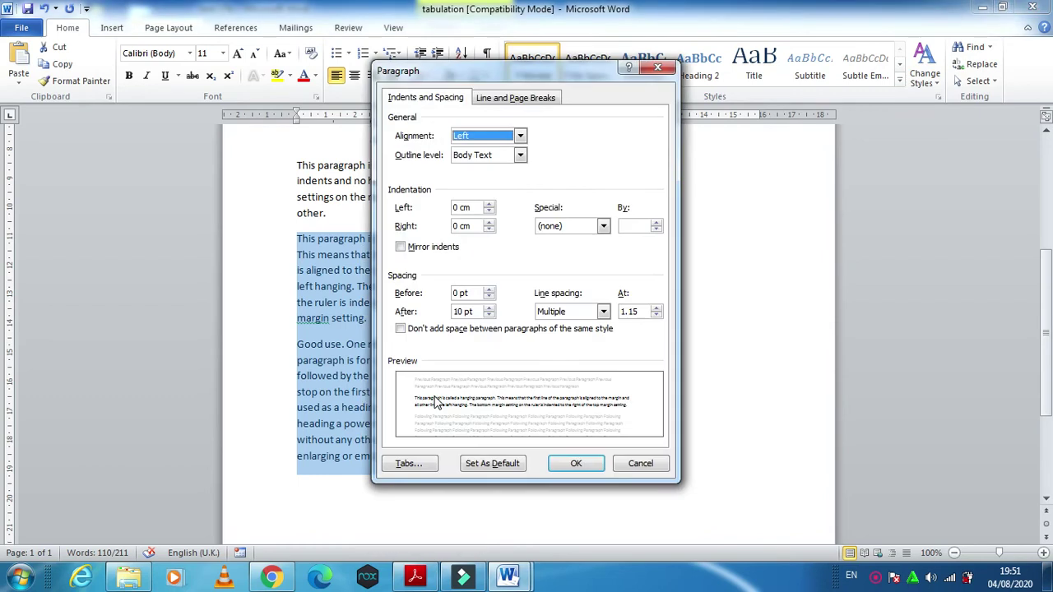
pyautogui.click(602, 227)
pyautogui.click(578, 260)
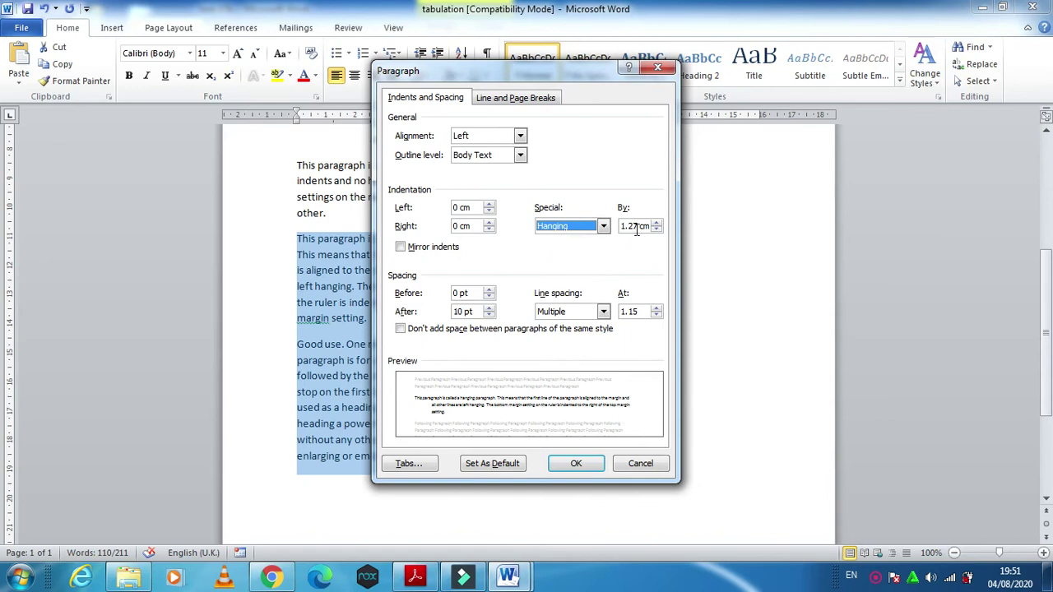
pyautogui.doubleClick(630, 224)
pyautogui.write('2.5')
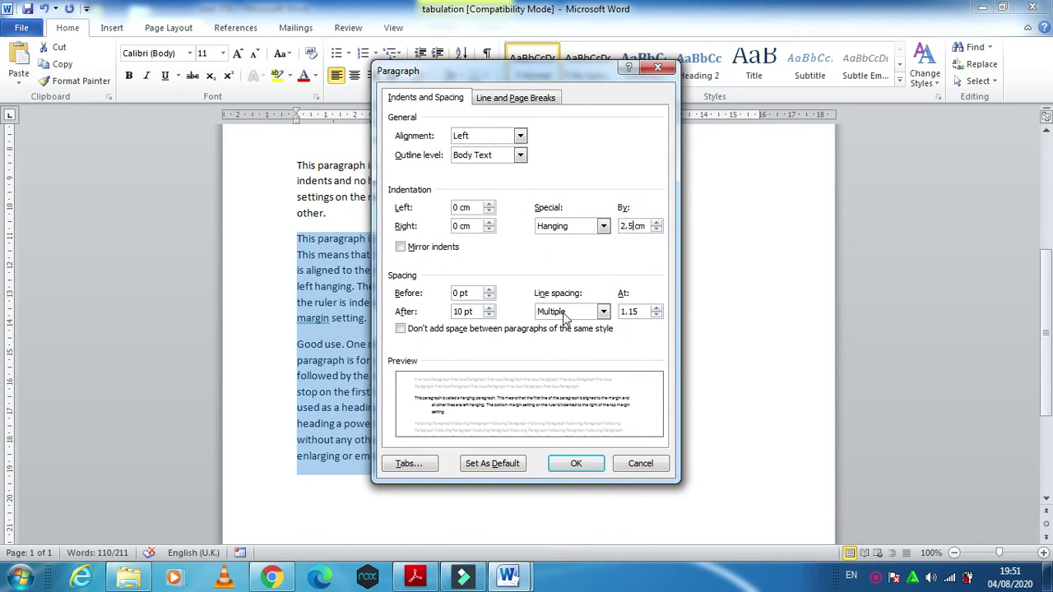
pyautogui.click(582, 465)
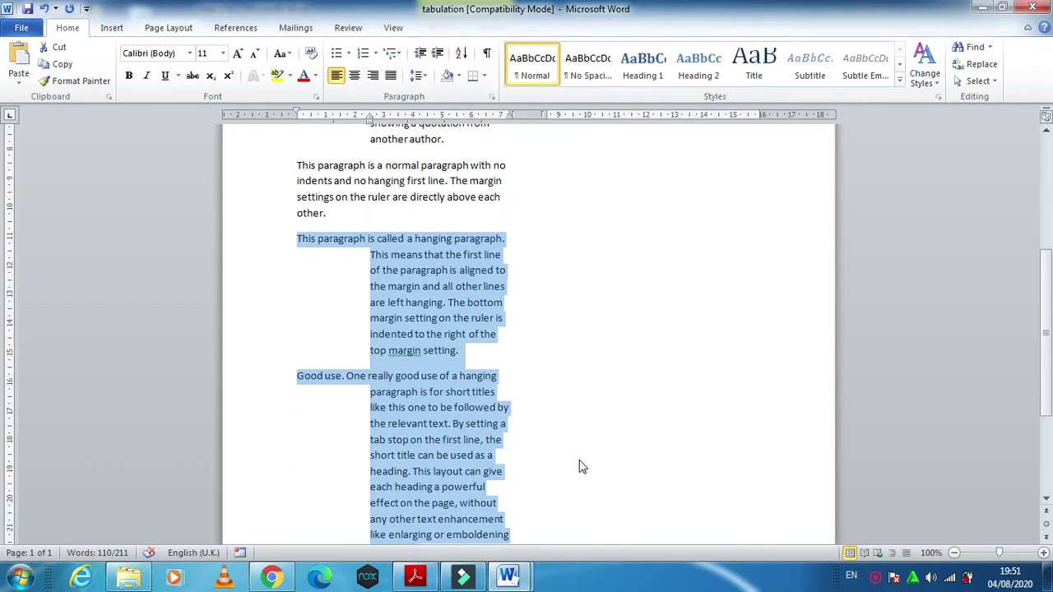
pyautogui.click(415, 579)
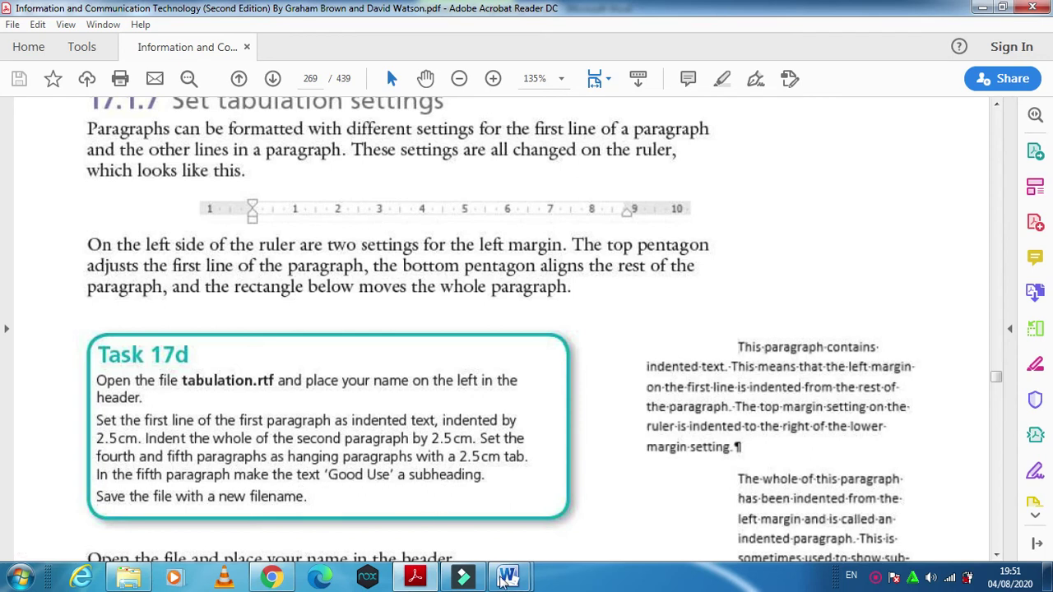
# Step: Tab the text starting 'One' onto the hanging indent and remove the full stop after 'Good use'
pyautogui.moveTo(505, 579)
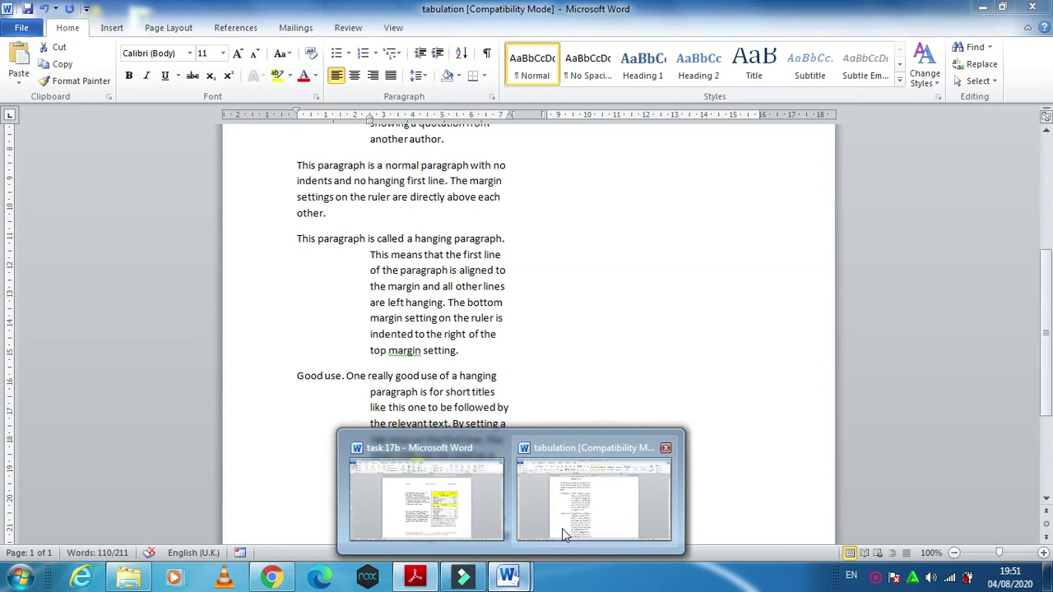
pyautogui.click(561, 528)
pyautogui.click(346, 377)
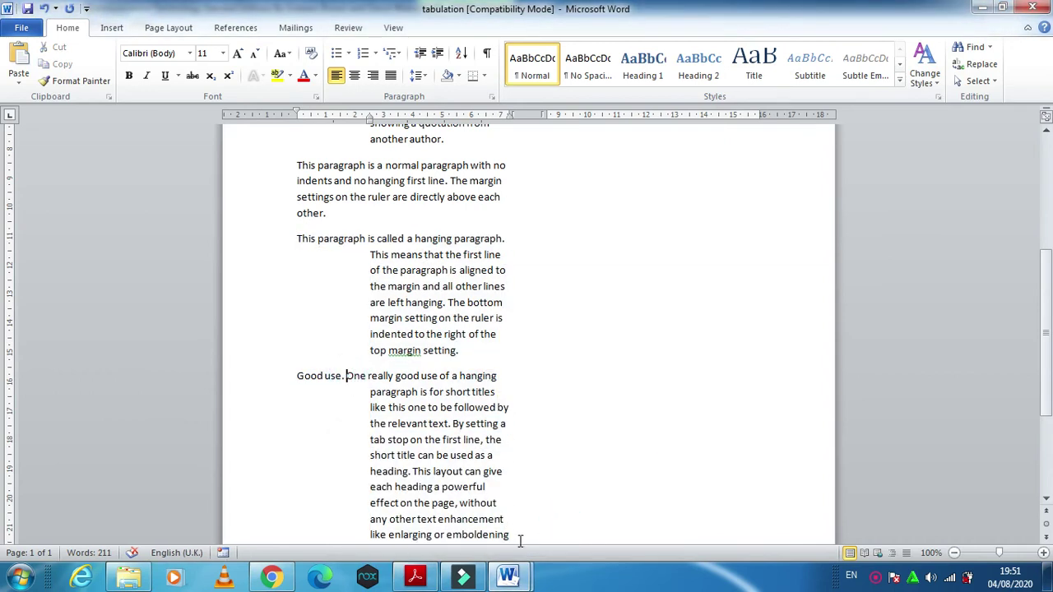
pyautogui.press('Tab')
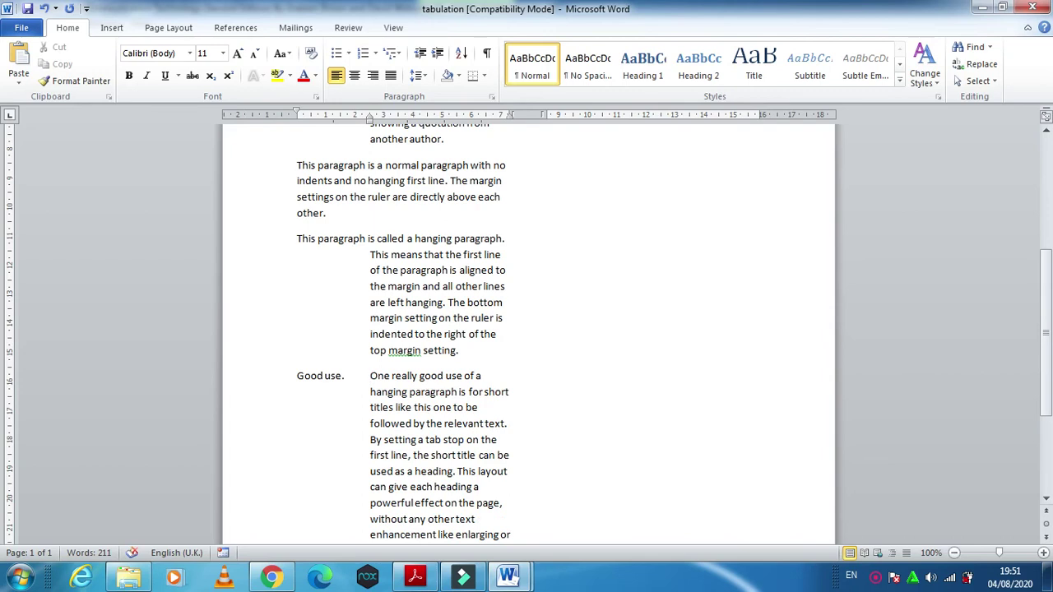
pyautogui.click(347, 381)
pyautogui.press('BackSpace')
pyautogui.scroll(6, 489, 371)
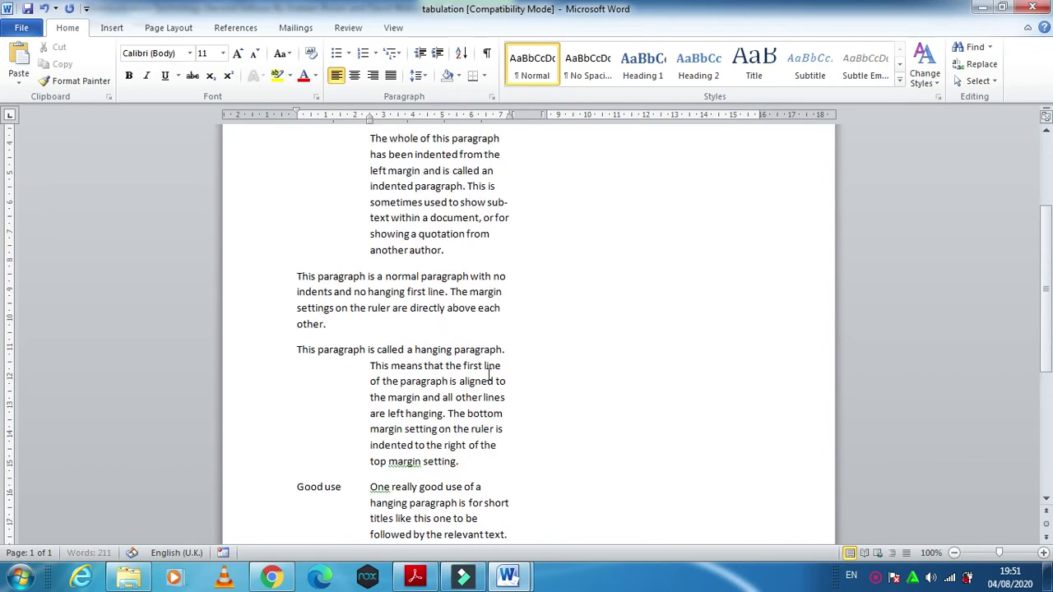